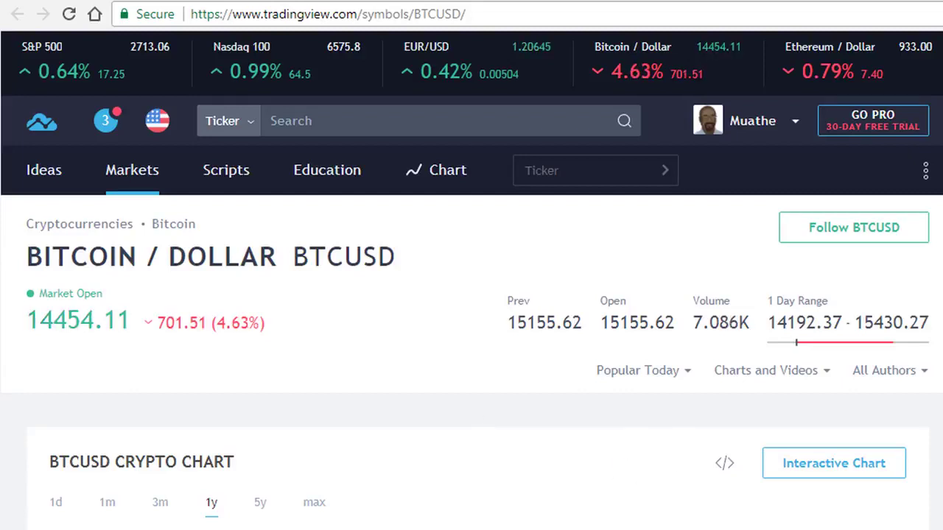
Draw a highlight box around the Bitcoin / Dollar title and its price on the BTCUSD page, and clear the annotation
{"action": "mouse_move", "coordinate": [18, 275]}
{"action": "left_mouse_down"}
{"action": "mouse_move", "coordinate": [241, 328]}
{"action": "mouse_move", "coordinate": [305, 357]}
{"action": "left_mouse_up"}
{"action": "key", "text": "Escape"}
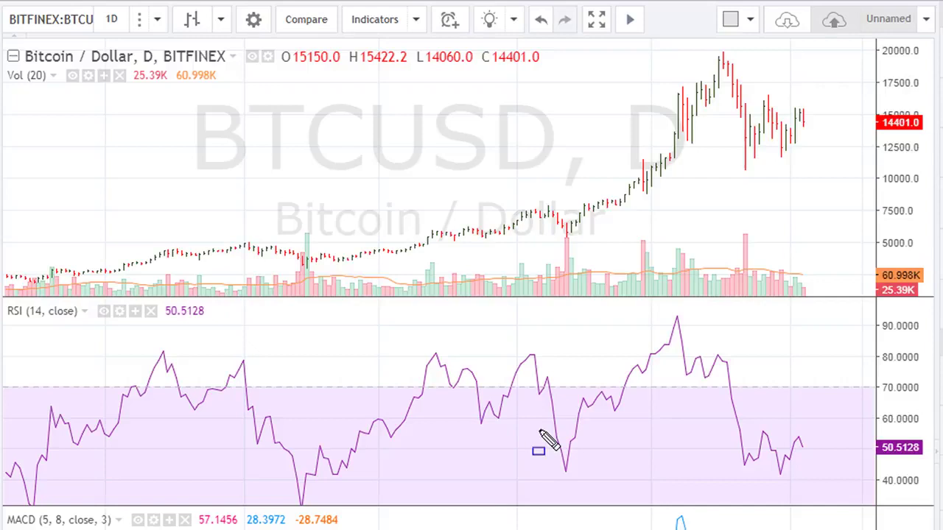
Box the latest RSI point in blue, handwrite and underline its value 50.51 in black above it, and clear the annotations
{"action": "left_click", "coordinate": [798, 442]}
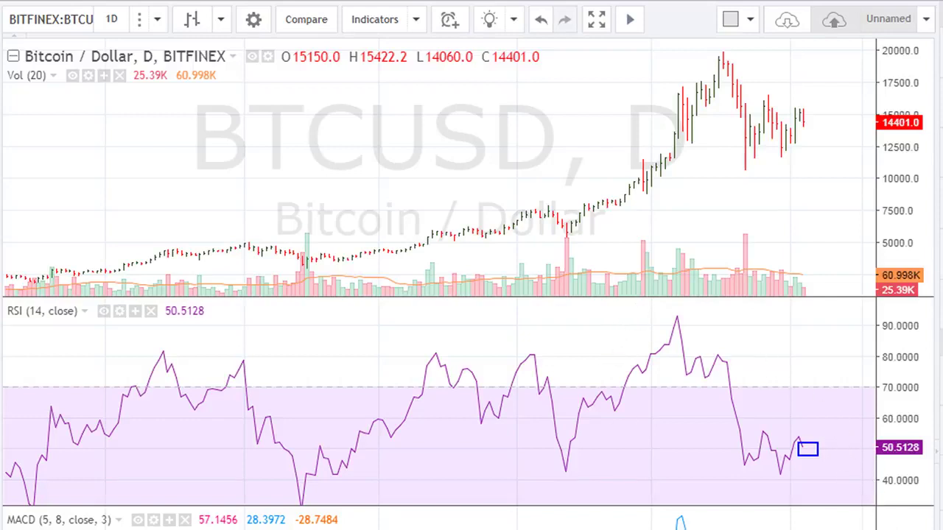
{"action": "mouse_move", "coordinate": [797, 348]}
{"action": "left_mouse_down"}
{"action": "mouse_move", "coordinate": [774, 354]}
{"action": "mouse_move", "coordinate": [790, 383]}
{"action": "mouse_move", "coordinate": [766, 380]}
{"action": "mouse_move", "coordinate": [815, 381]}
{"action": "left_mouse_up"}
{"action": "left_click", "coordinate": [831, 364]}
{"action": "mouse_move", "coordinate": [839, 351]}
{"action": "left_mouse_down"}
{"action": "mouse_move", "coordinate": [888, 346]}
{"action": "mouse_move", "coordinate": [859, 382]}
{"action": "left_mouse_up"}
{"action": "left_click_drag", "start_coordinate": [898, 346], "coordinate": [898, 380]}
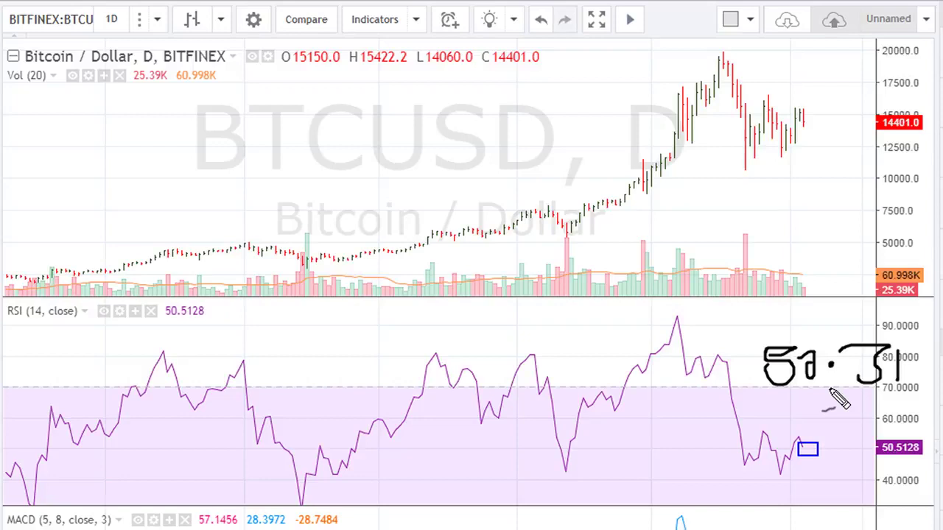
{"action": "mouse_move", "coordinate": [794, 394]}
{"action": "left_mouse_down"}
{"action": "mouse_move", "coordinate": [834, 398]}
{"action": "mouse_move", "coordinate": [838, 410]}
{"action": "left_mouse_up"}
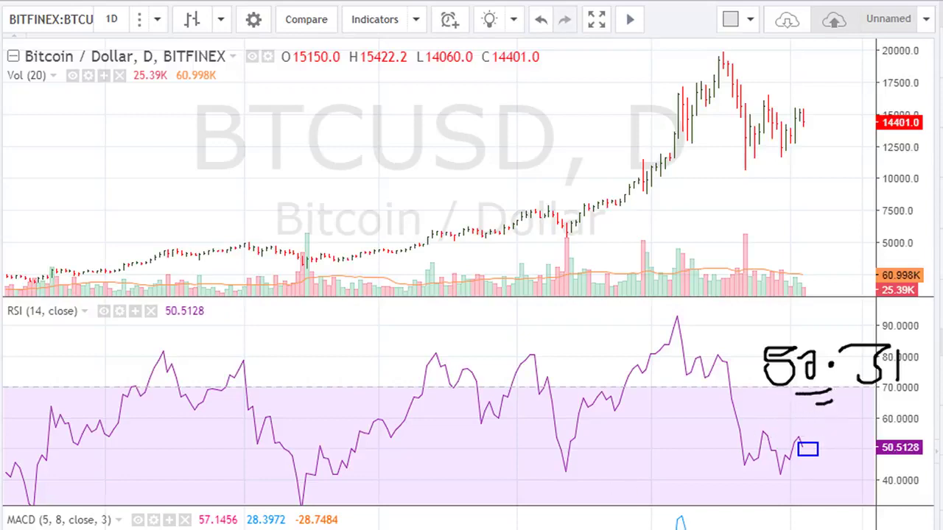
{"action": "key", "text": "Escape"}
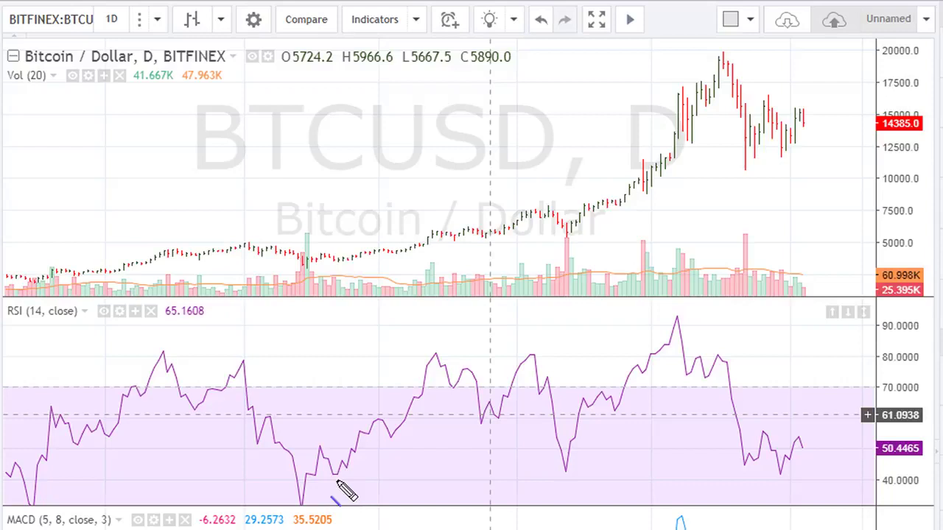
Draw a blue horizontal support line along the RSI lows just above 40 and mark its first two touches and the matching price rises
{"action": "left_click_drag", "start_coordinate": [336, 473], "coordinate": [878, 474]}
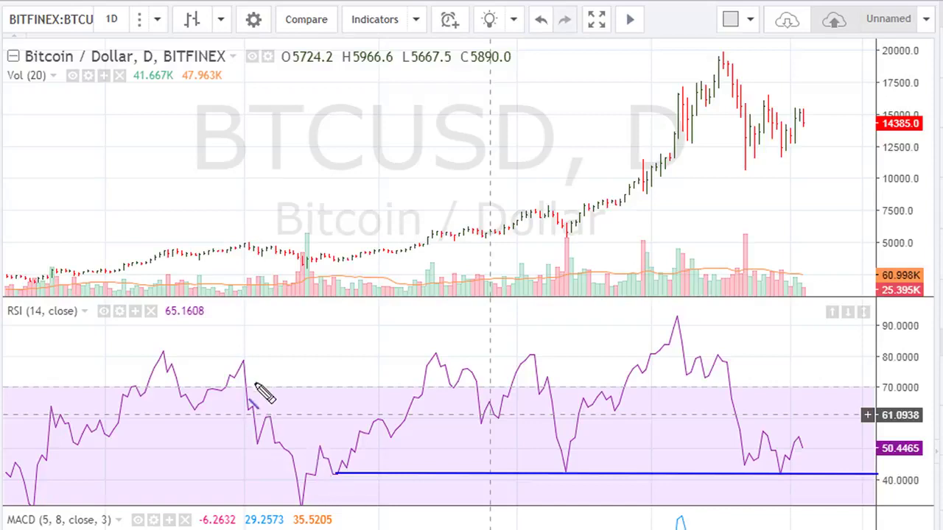
{"action": "mouse_move", "coordinate": [243, 361]}
{"action": "left_mouse_down"}
{"action": "mouse_move", "coordinate": [318, 459]}
{"action": "mouse_move", "coordinate": [344, 472]}
{"action": "mouse_move", "coordinate": [344, 486]}
{"action": "left_mouse_up"}
{"action": "mouse_move", "coordinate": [334, 256]}
{"action": "left_mouse_down"}
{"action": "mouse_move", "coordinate": [344, 266]}
{"action": "mouse_move", "coordinate": [458, 215]}
{"action": "left_mouse_up"}
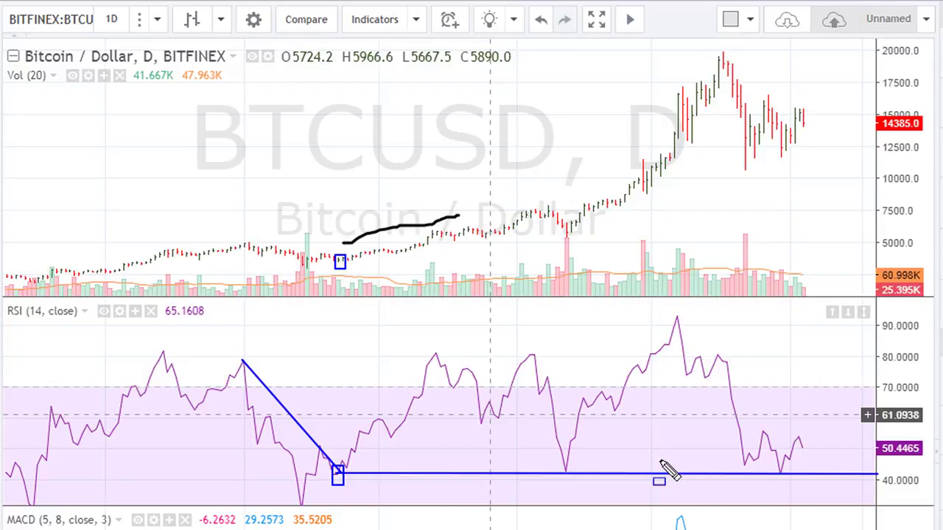
{"action": "left_click_drag", "start_coordinate": [567, 470], "coordinate": [574, 477]}
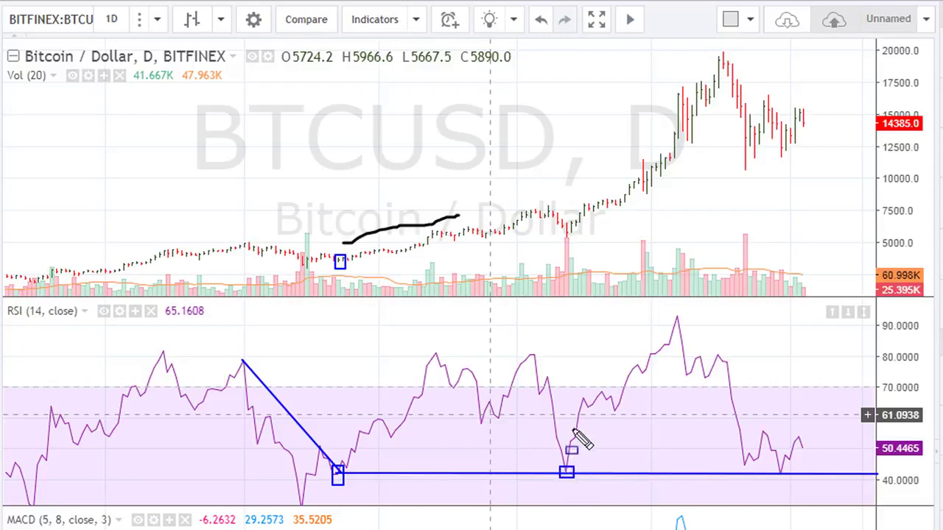
{"action": "mouse_move", "coordinate": [563, 231]}
{"action": "left_mouse_down"}
{"action": "mouse_move", "coordinate": [578, 243]}
{"action": "mouse_move", "coordinate": [621, 186]}
{"action": "left_mouse_up"}
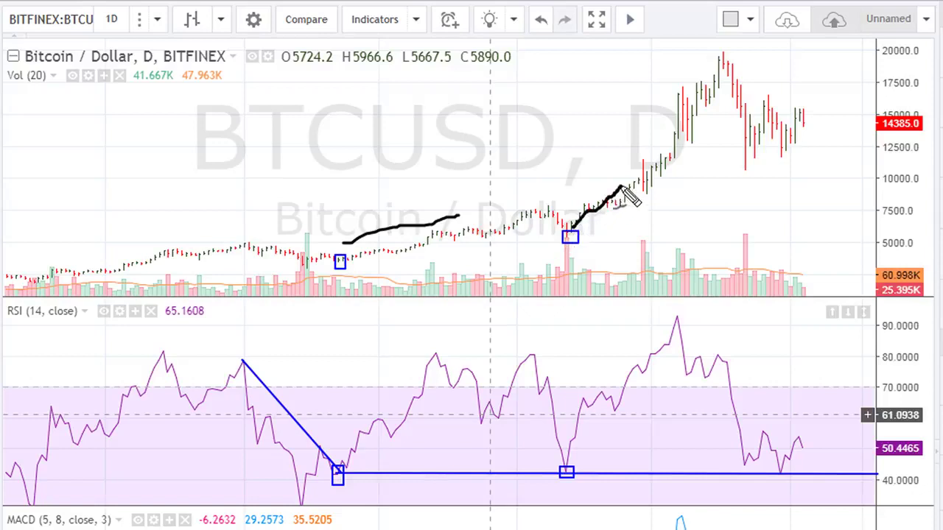
Box the third RSI touch and its matching price low in blue, and redraw the horizontal support line thicker
{"action": "left_click_drag", "start_coordinate": [773, 467], "coordinate": [790, 479]}
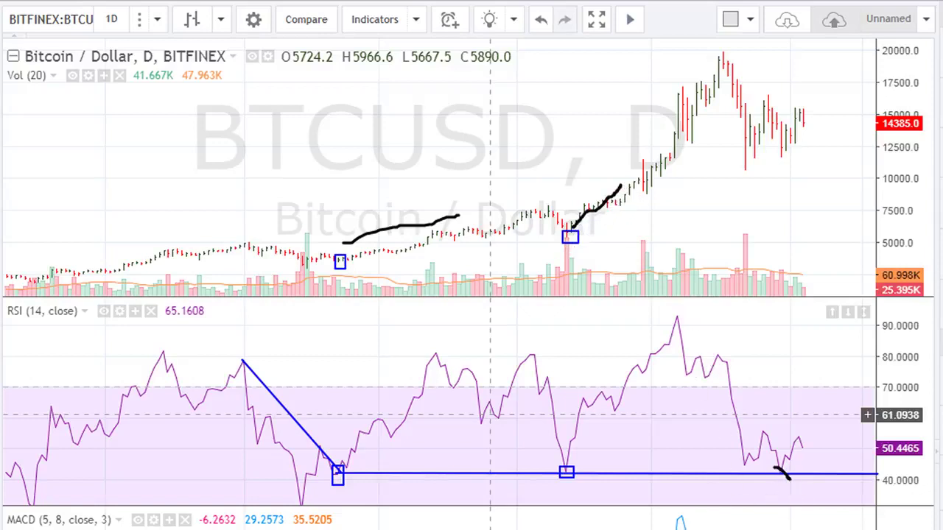
{"action": "left_click_drag", "start_coordinate": [773, 467], "coordinate": [792, 484]}
{"action": "left_click_drag", "start_coordinate": [777, 147], "coordinate": [793, 156]}
{"action": "left_click_drag", "start_coordinate": [338, 471], "coordinate": [880, 474]}
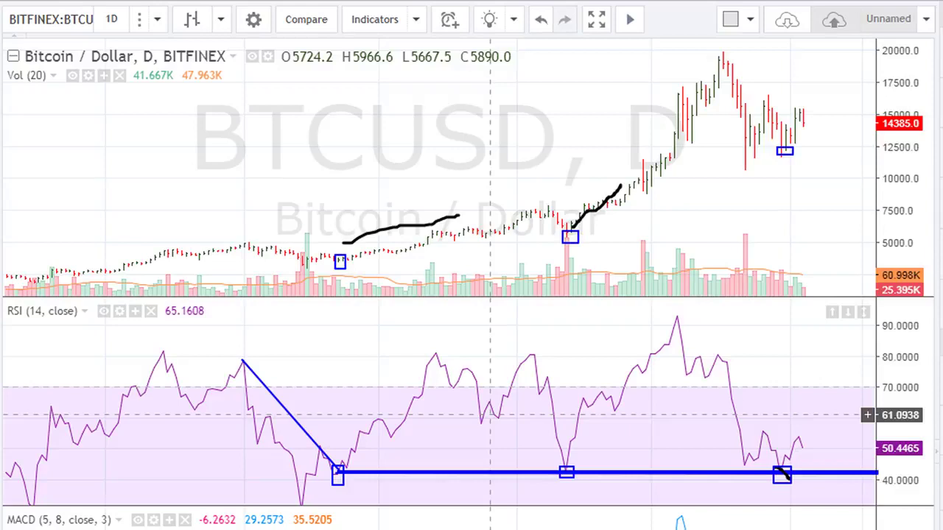
Draw a red rising trendline from the deepest RSI low through the second support touch, and box both touches in red
{"action": "left_click", "coordinate": [302, 505]}
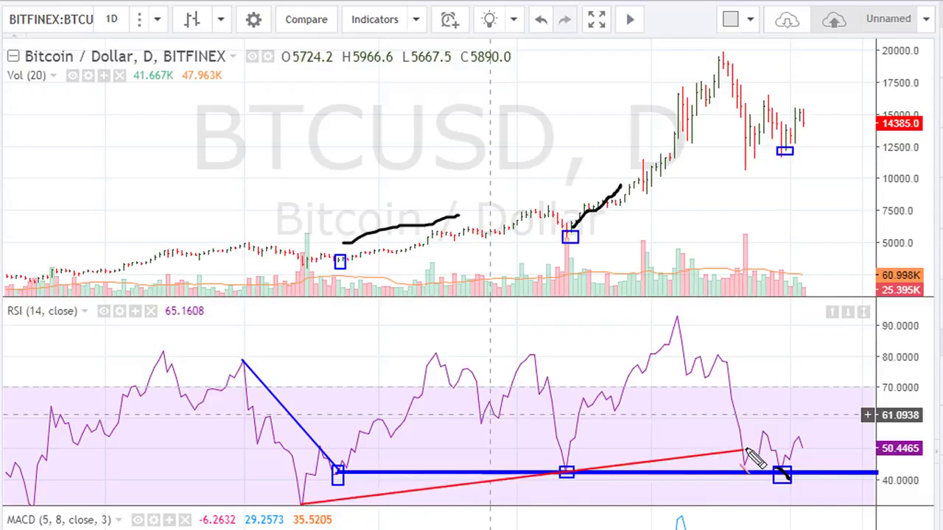
{"action": "left_click_drag", "start_coordinate": [833, 429], "coordinate": [850, 430]}
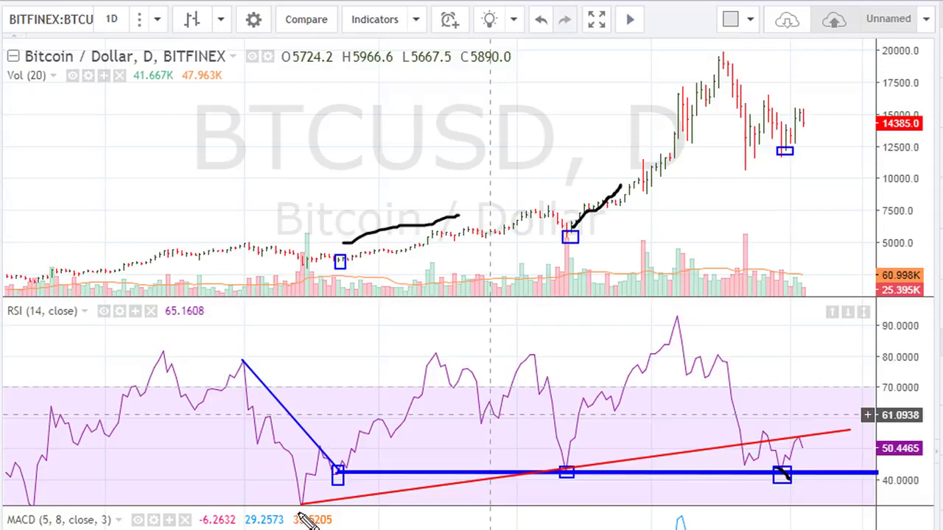
{"action": "left_click_drag", "start_coordinate": [297, 499], "coordinate": [309, 507]}
{"action": "left_click_drag", "start_coordinate": [561, 465], "coordinate": [574, 477]}
Point red arrows at the RSI trendline break, its retests and the matching price drop, and box the first retest on RSI and price
{"action": "left_click_drag", "start_coordinate": [752, 398], "coordinate": [745, 443]}
{"action": "left_click_drag", "start_coordinate": [756, 73], "coordinate": [744, 94]}
{"action": "left_click_drag", "start_coordinate": [795, 413], "coordinate": [772, 441]}
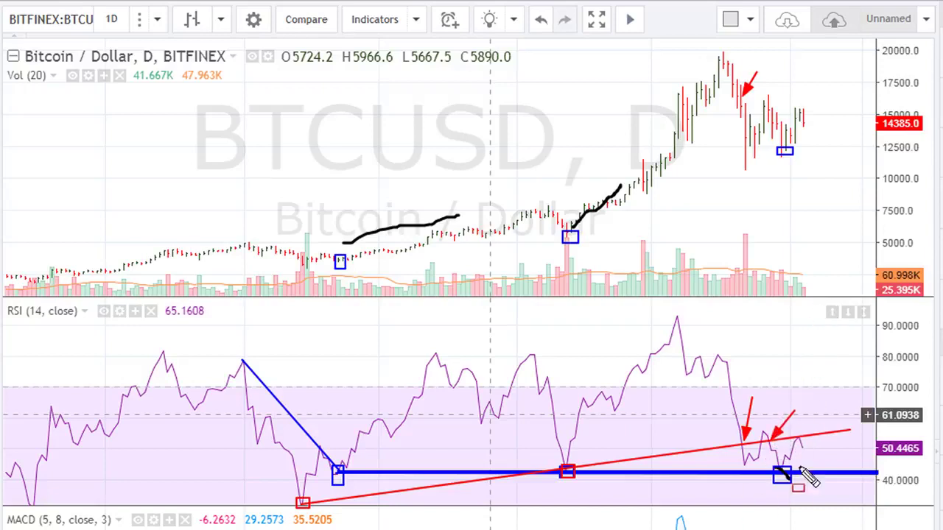
{"action": "left_click_drag", "start_coordinate": [756, 429], "coordinate": [778, 453]}
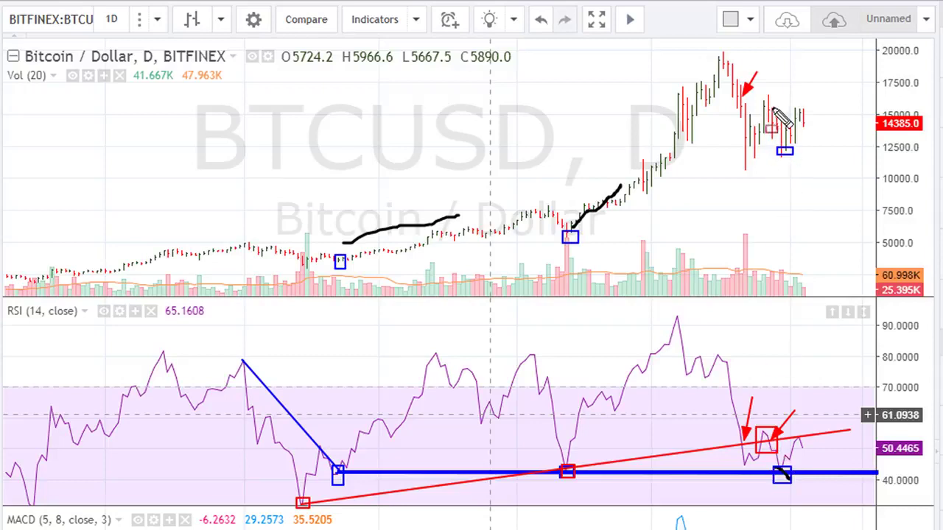
{"action": "left_click_drag", "start_coordinate": [759, 100], "coordinate": [775, 124]}
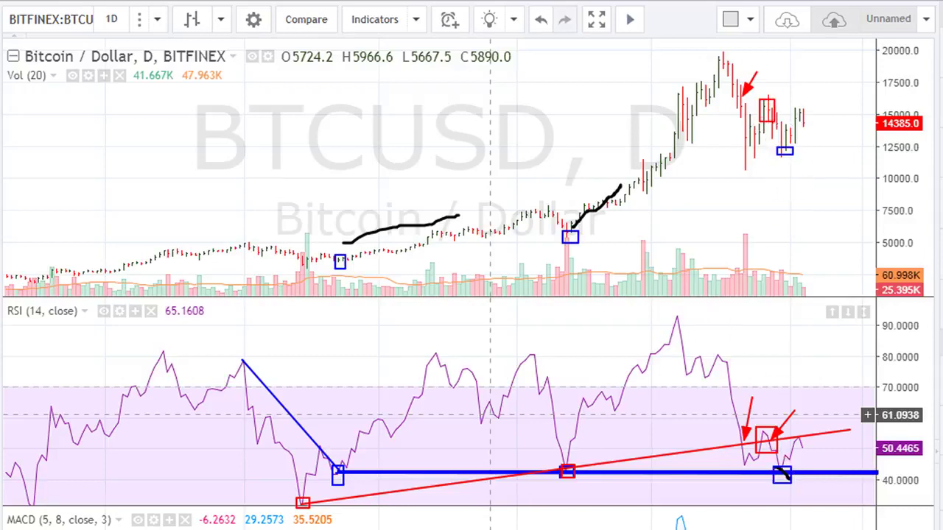
{"action": "left_click_drag", "start_coordinate": [817, 402], "coordinate": [803, 435]}
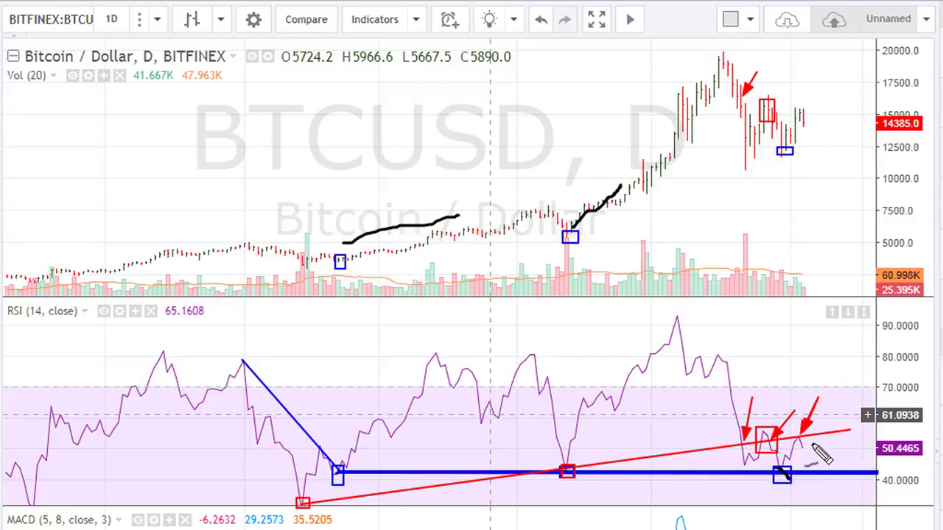
{"action": "left_click_drag", "start_coordinate": [811, 439], "coordinate": [826, 464]}
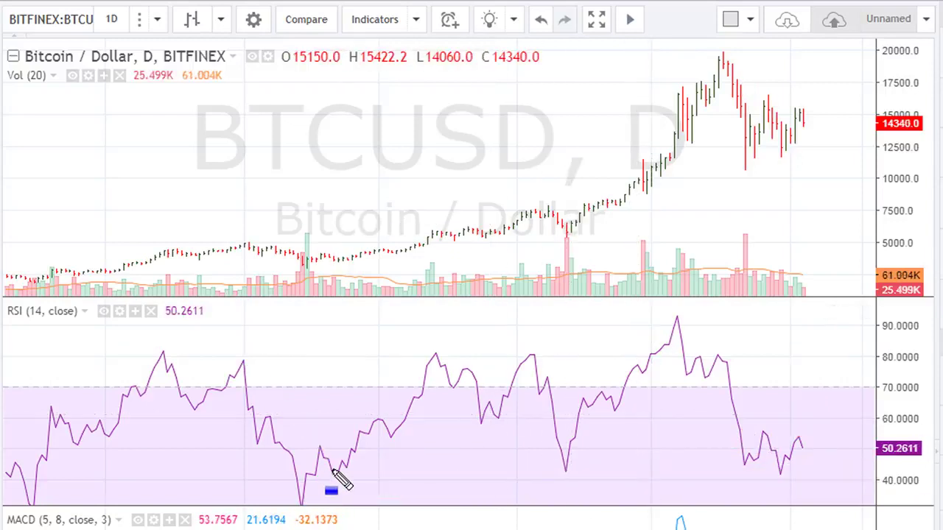
Redraw the thick blue RSI support with a red downward arrow through it, and the red rising trendline with an arrow at its latest touch
{"action": "left_click_drag", "start_coordinate": [335, 469], "coordinate": [878, 469]}
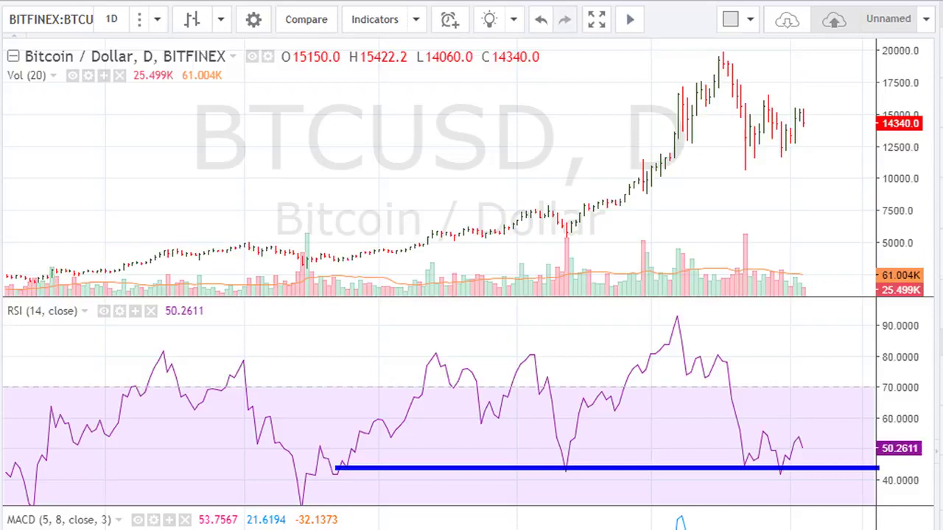
{"action": "mouse_move", "coordinate": [826, 460]}
{"action": "left_mouse_down"}
{"action": "mouse_move", "coordinate": [833, 504]}
{"action": "mouse_move", "coordinate": [833, 488]}
{"action": "mouse_move", "coordinate": [848, 490]}
{"action": "left_mouse_up"}
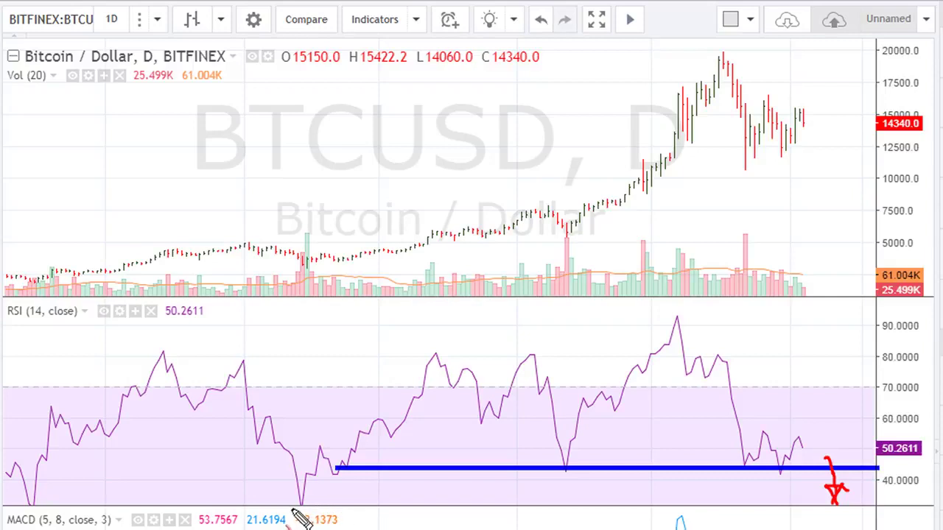
{"action": "mouse_move", "coordinate": [301, 506]}
{"action": "left_mouse_down"}
{"action": "mouse_move", "coordinate": [649, 475]}
{"action": "mouse_move", "coordinate": [844, 444]}
{"action": "mouse_move", "coordinate": [848, 431]}
{"action": "left_mouse_up"}
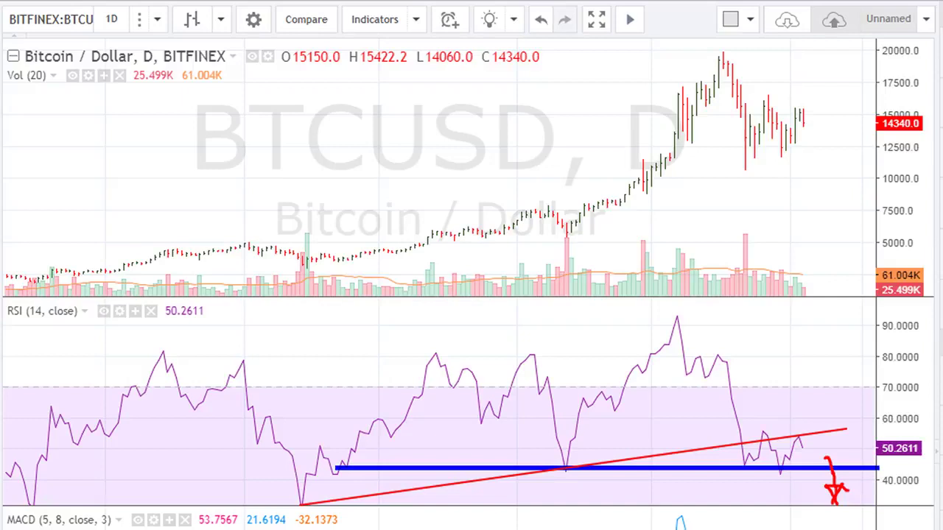
{"action": "left_click_drag", "start_coordinate": [811, 393], "coordinate": [800, 434]}
Draw two green upward arrows from the current RSI level through the trendline and a second red downward arrow across the support
{"action": "mouse_move", "coordinate": [810, 445]}
{"action": "left_mouse_down"}
{"action": "mouse_move", "coordinate": [820, 436]}
{"action": "mouse_move", "coordinate": [817, 374]}
{"action": "mouse_move", "coordinate": [834, 383]}
{"action": "mouse_move", "coordinate": [812, 381]}
{"action": "mouse_move", "coordinate": [823, 368]}
{"action": "left_mouse_up"}
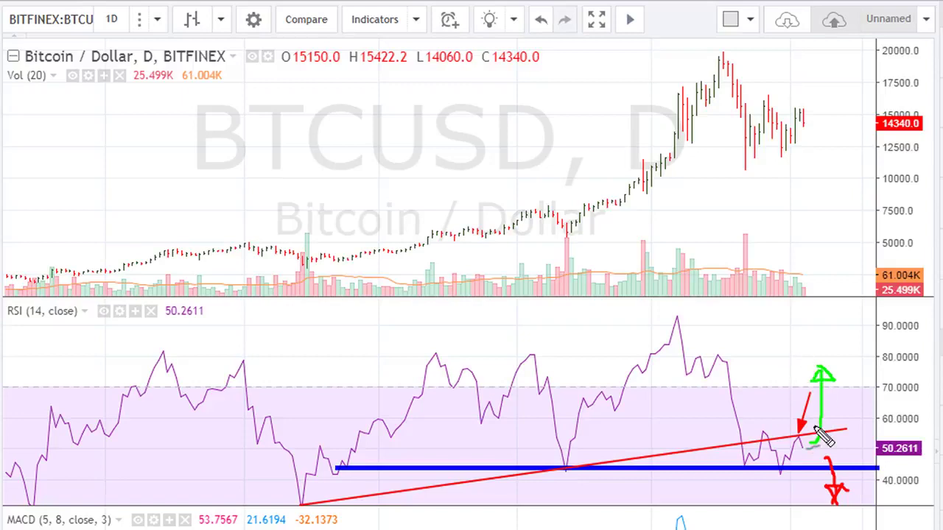
{"action": "mouse_move", "coordinate": [824, 440]}
{"action": "left_mouse_down"}
{"action": "mouse_move", "coordinate": [846, 359]}
{"action": "mouse_move", "coordinate": [851, 381]}
{"action": "left_mouse_up"}
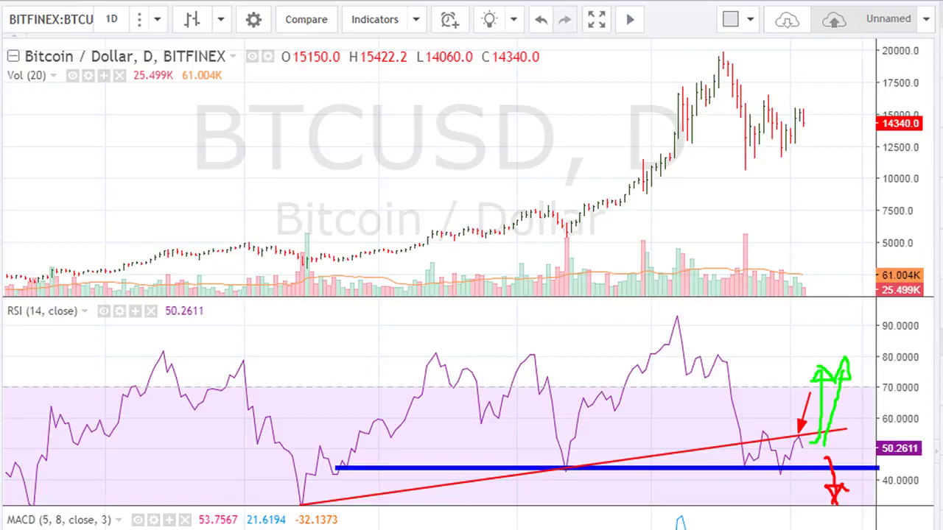
{"action": "mouse_move", "coordinate": [845, 457]}
{"action": "left_mouse_down"}
{"action": "mouse_move", "coordinate": [856, 501]}
{"action": "mouse_move", "coordinate": [864, 489]}
{"action": "left_mouse_up"}
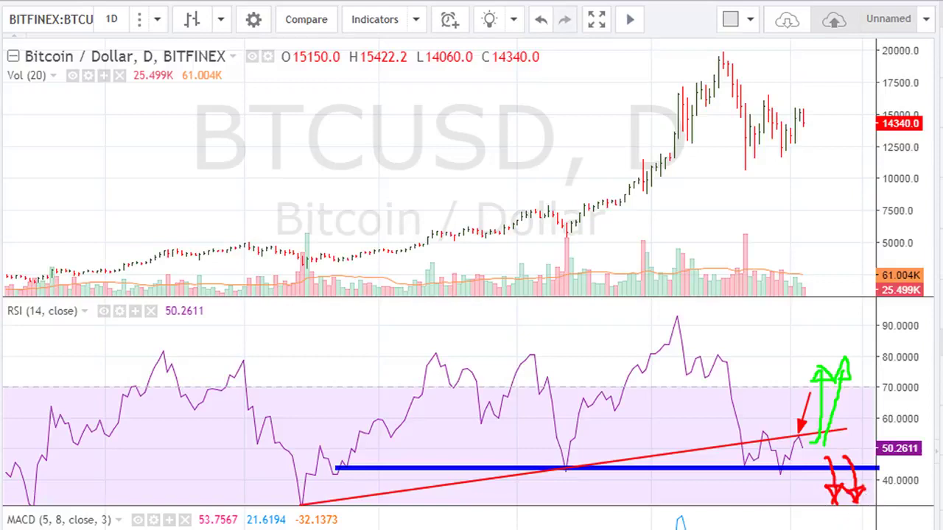